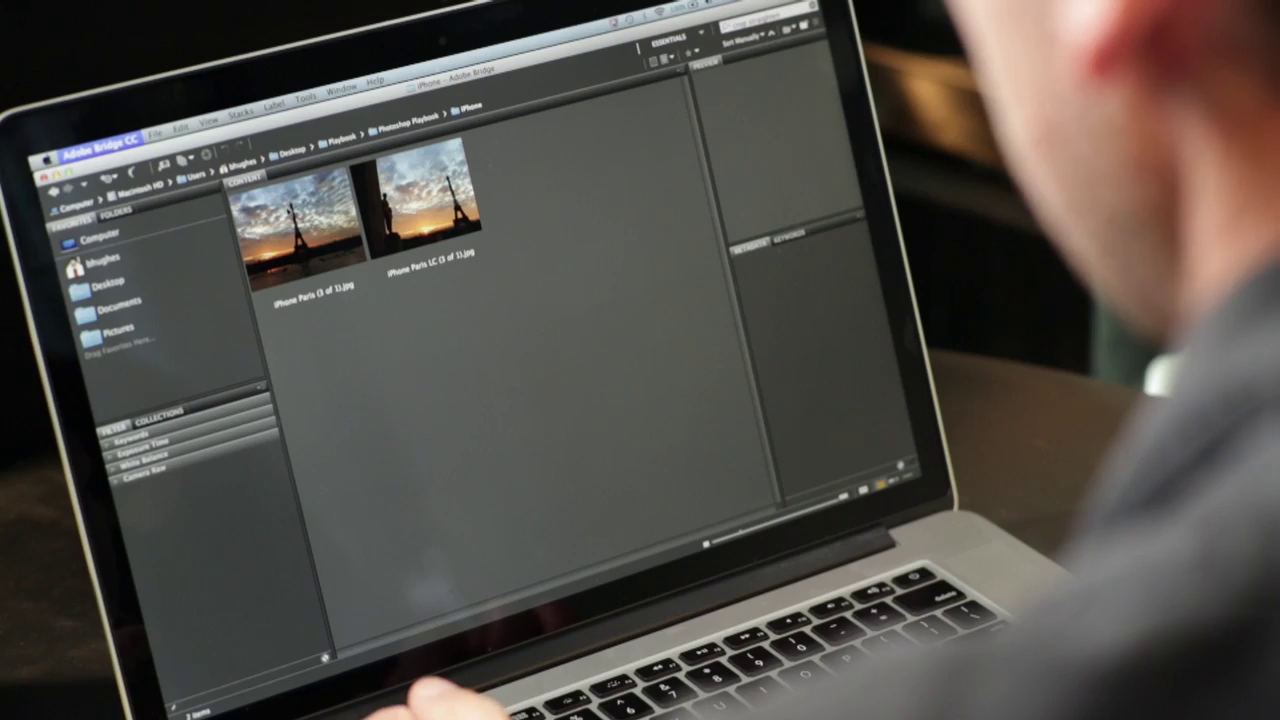
# Step: Confirm Camera Raw preferences keep 'Automatically open all supported JPEGs', then select iPhone Paris (3 of 1).jpg
pyautogui.click(100, 142)
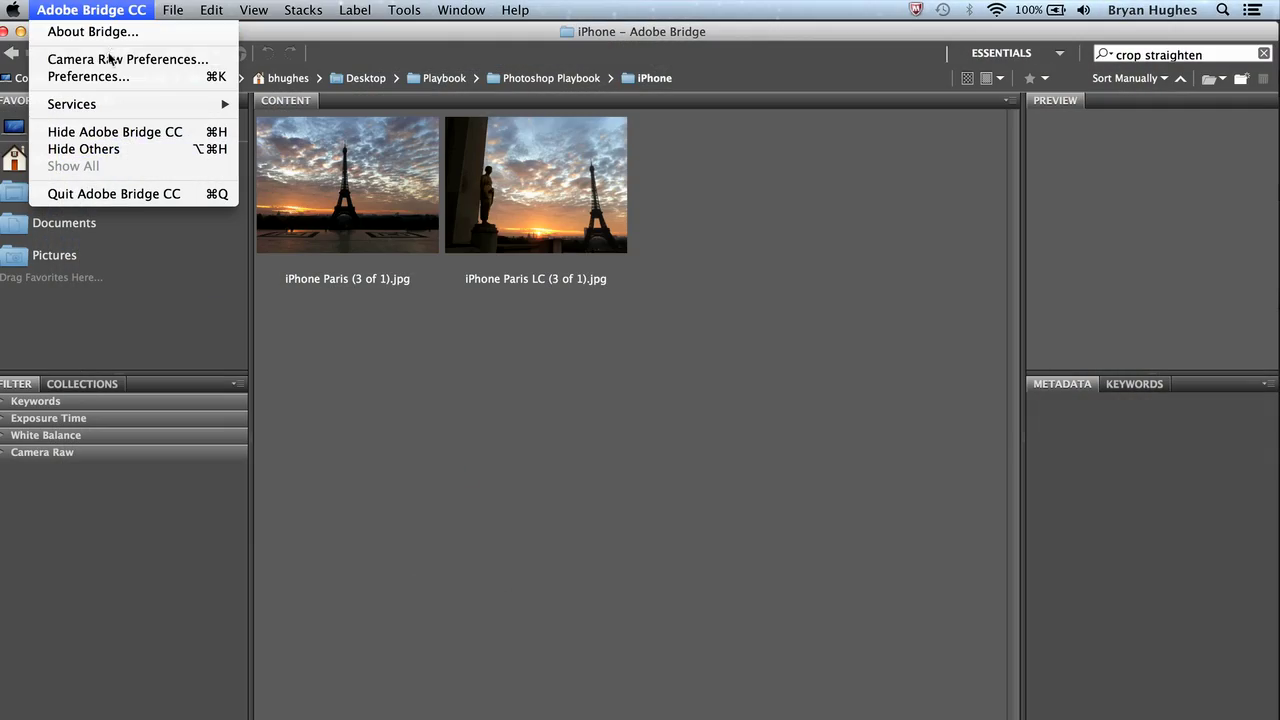
pyautogui.click(110, 59)
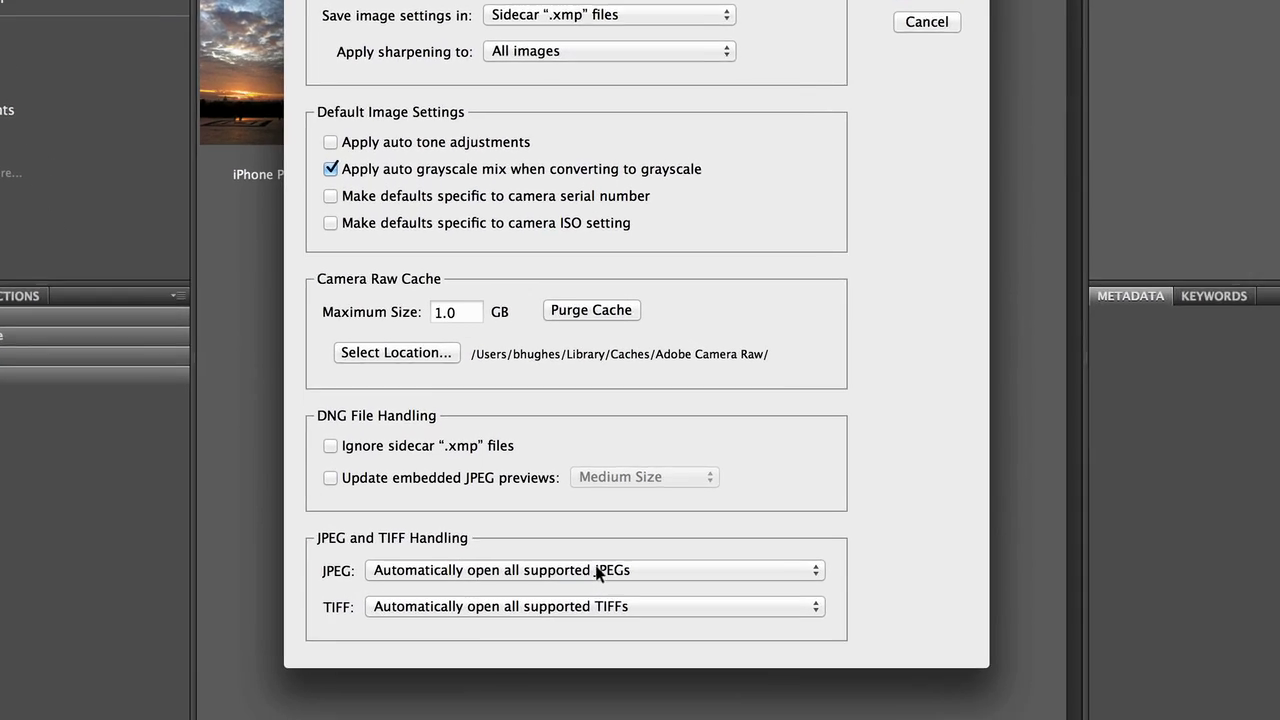
pyautogui.click(598, 570)
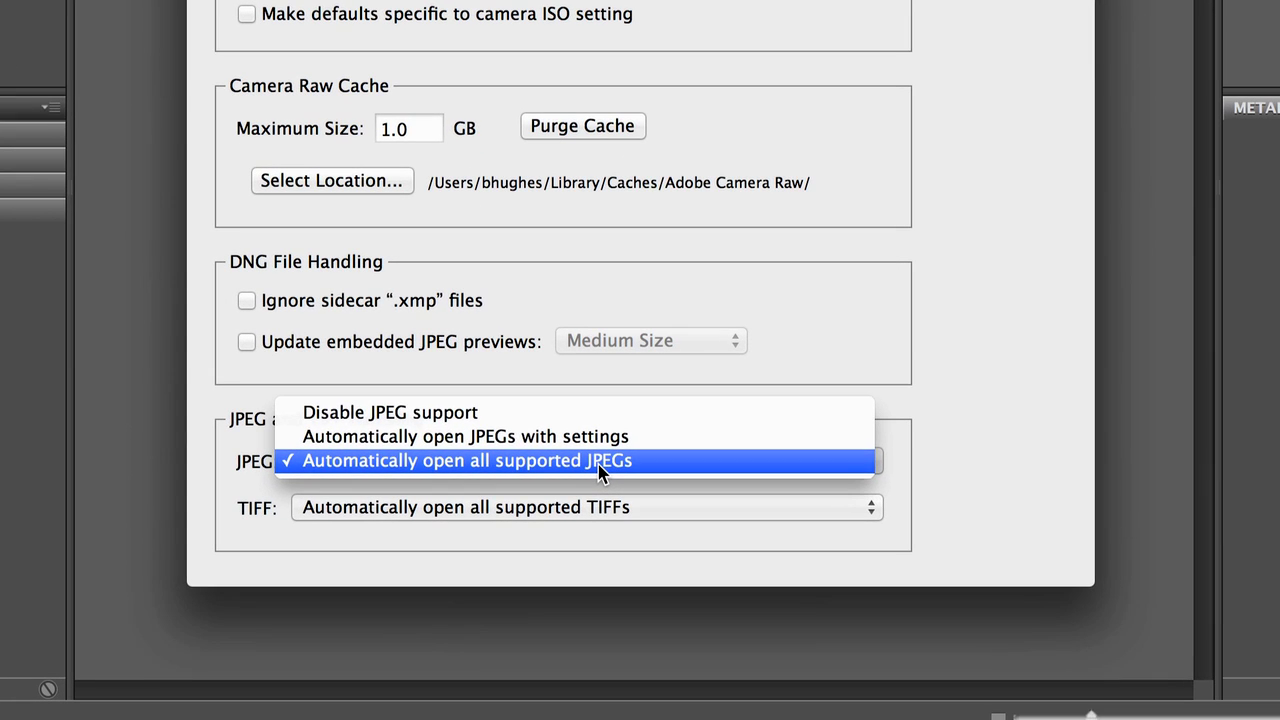
pyautogui.click(600, 462)
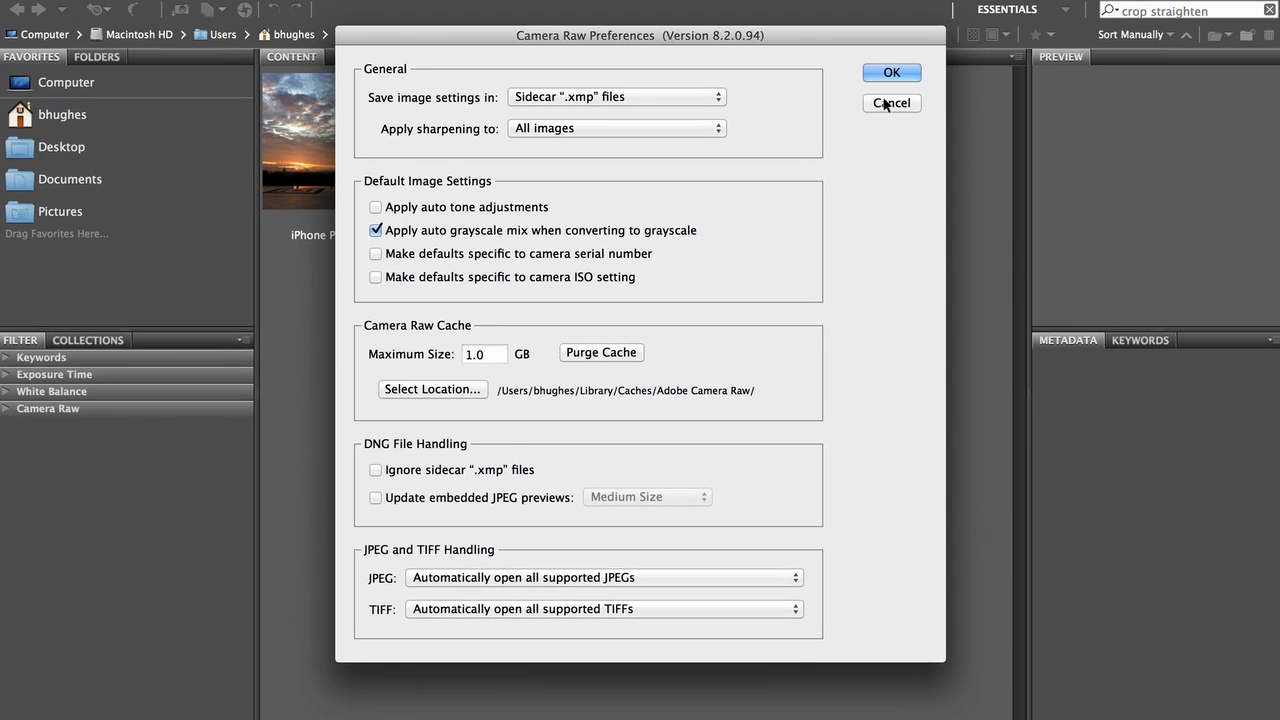
pyautogui.click(883, 97)
pyautogui.click(362, 145)
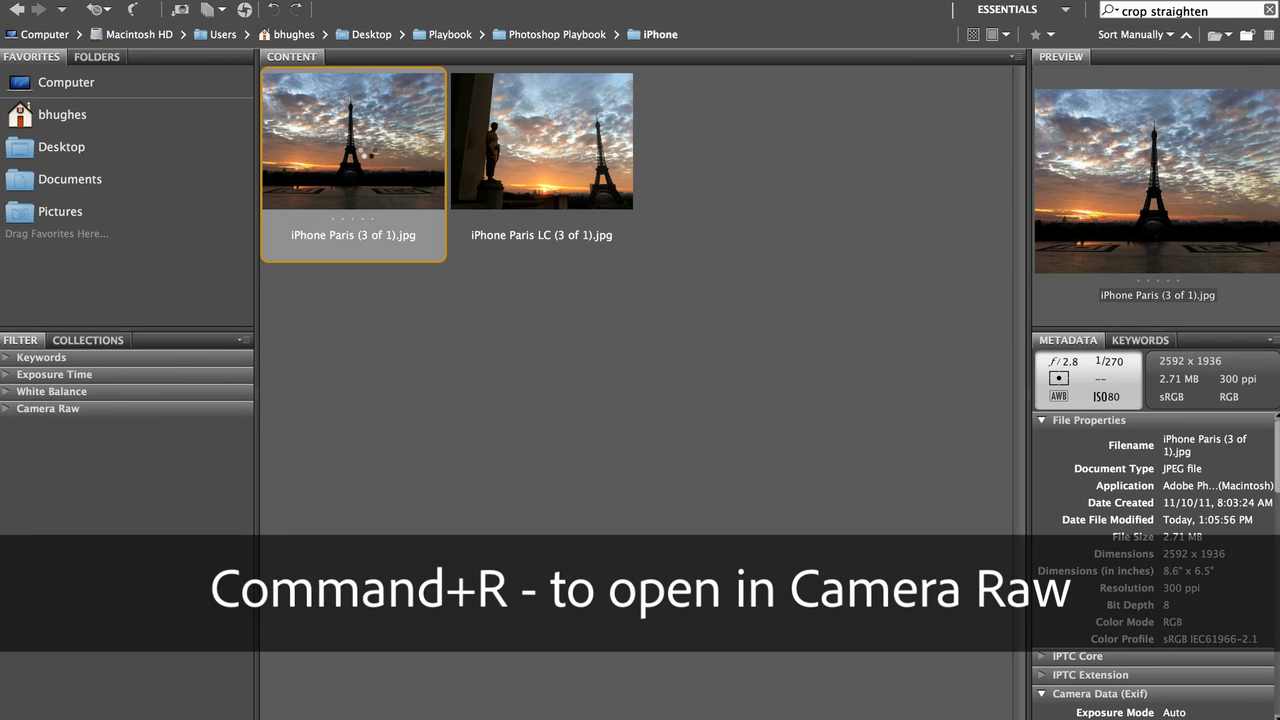
# Step: Open the photo in Camera Raw and set Exposure +0.40, Shadows +100, Highlights -50
pyautogui.press('super+r')
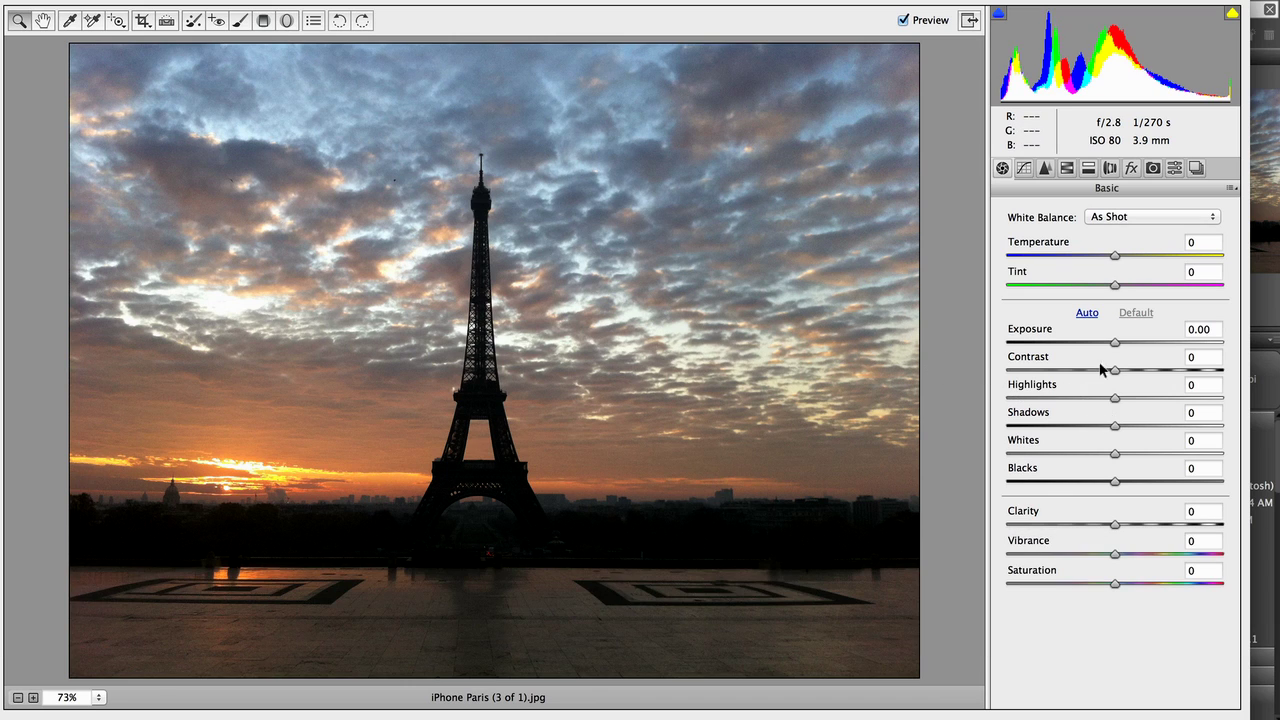
pyautogui.moveTo(1107, 343)
pyautogui.mouseDown()
pyautogui.moveTo(1165, 340)
pyautogui.moveTo(1089, 341)
pyautogui.moveTo(1115, 341)
pyautogui.mouseUp()
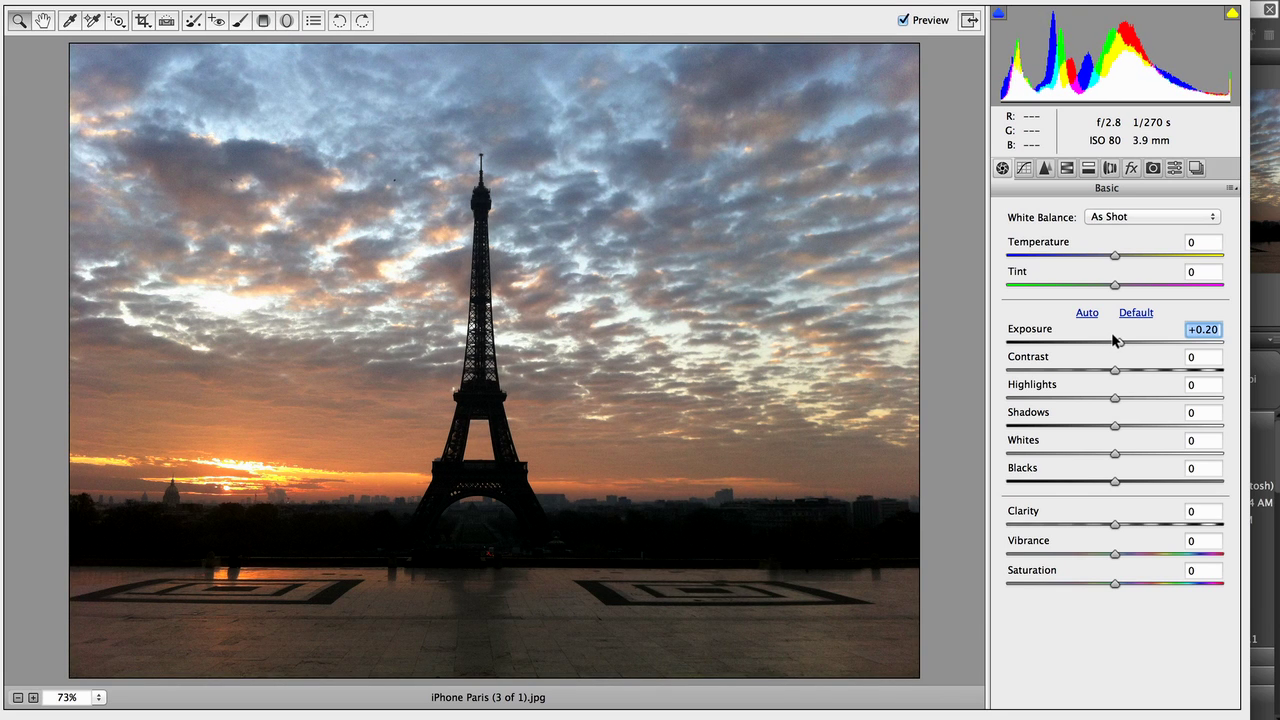
pyautogui.moveTo(1110, 424); pyautogui.dragTo(1220, 412)
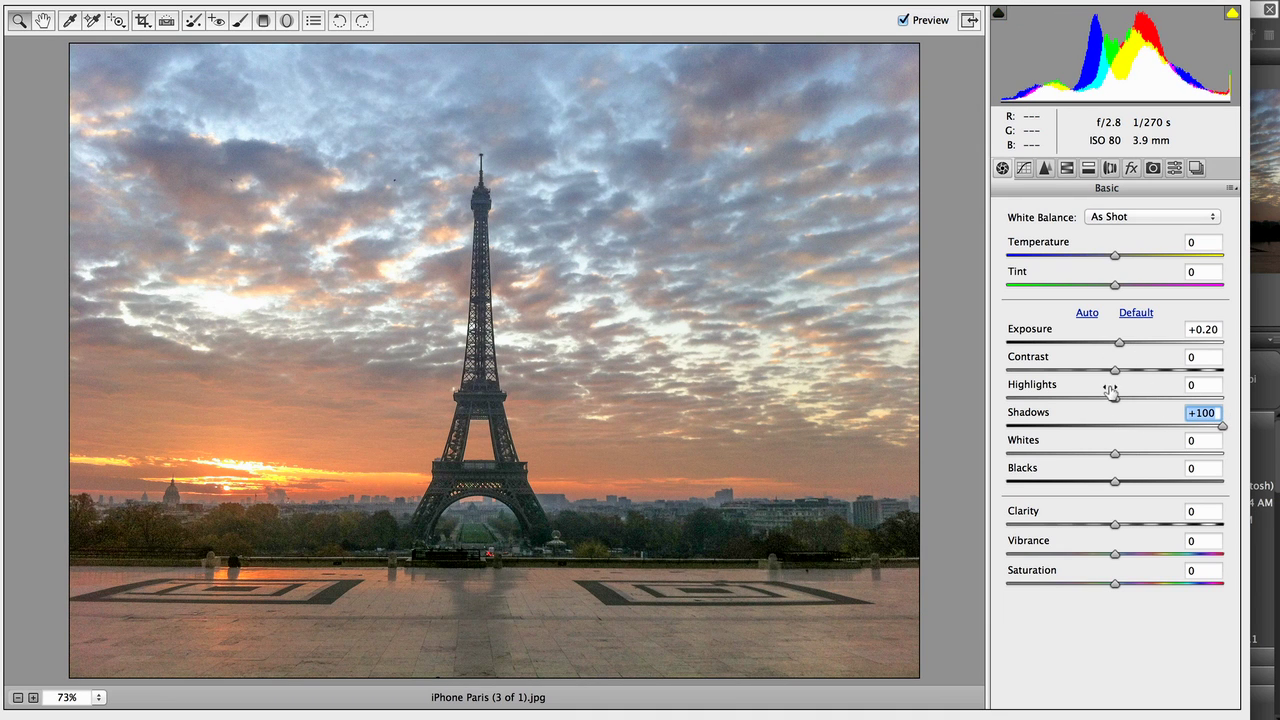
pyautogui.moveTo(1108, 396); pyautogui.dragTo(1076, 396)
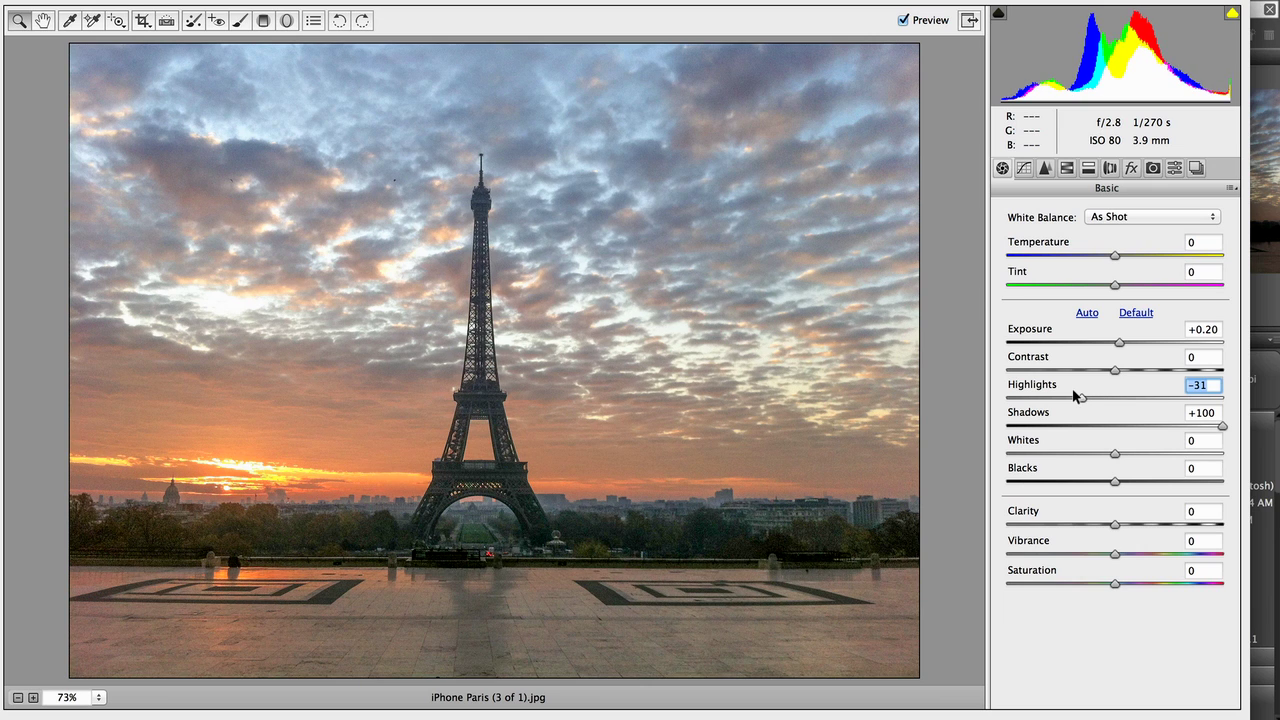
pyautogui.click(1117, 341)
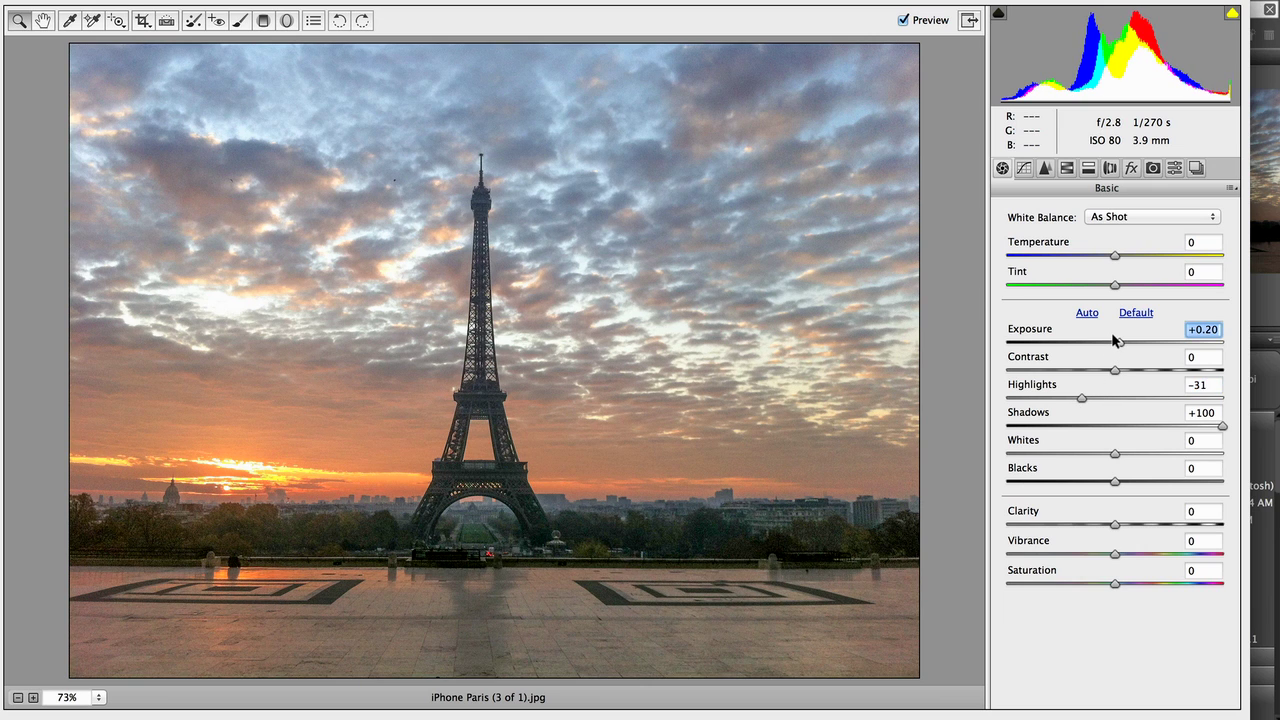
pyautogui.moveTo(1117, 341); pyautogui.dragTo(1120, 341)
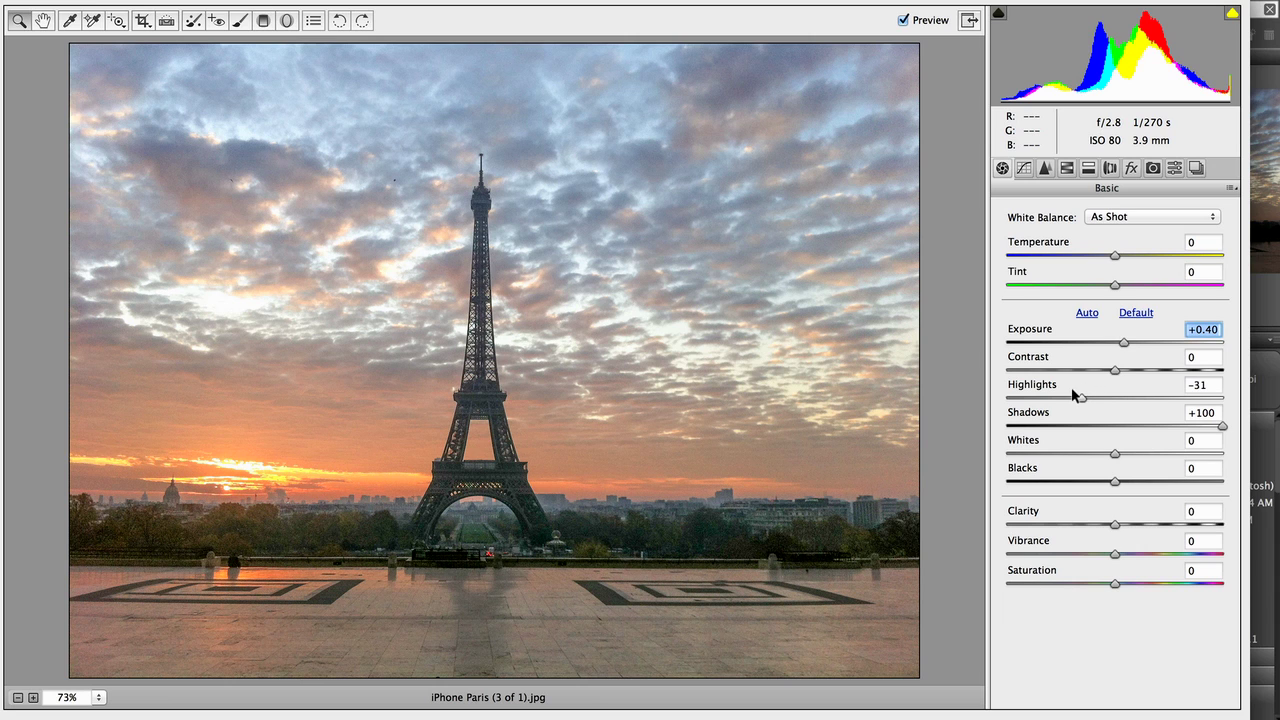
pyautogui.moveTo(1072, 390)
pyautogui.mouseDown()
pyautogui.moveTo(1044, 387)
pyautogui.moveTo(1054, 392)
pyautogui.mouseUp()
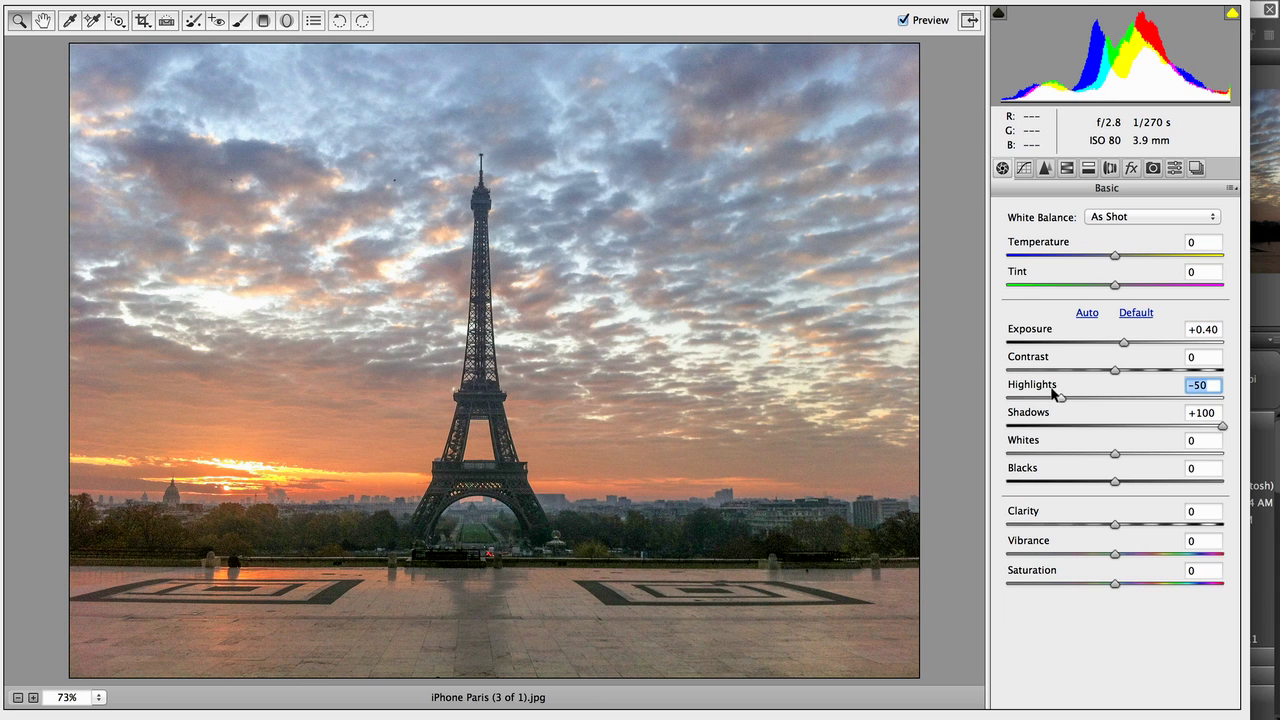
# Step: Add Clarity +41, Vibrance +25 and warm Temperature to +7
pyautogui.moveTo(1108, 521); pyautogui.dragTo(1148, 520)
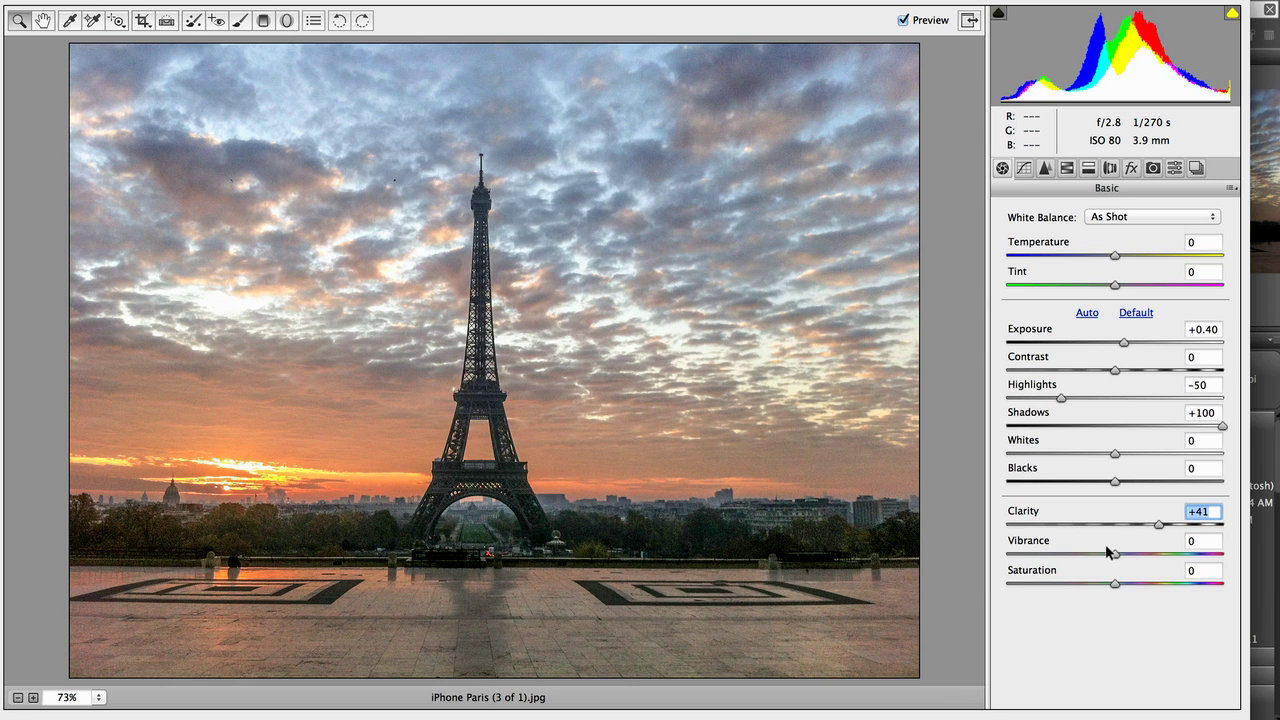
pyautogui.moveTo(1106, 546); pyautogui.dragTo(1133, 545)
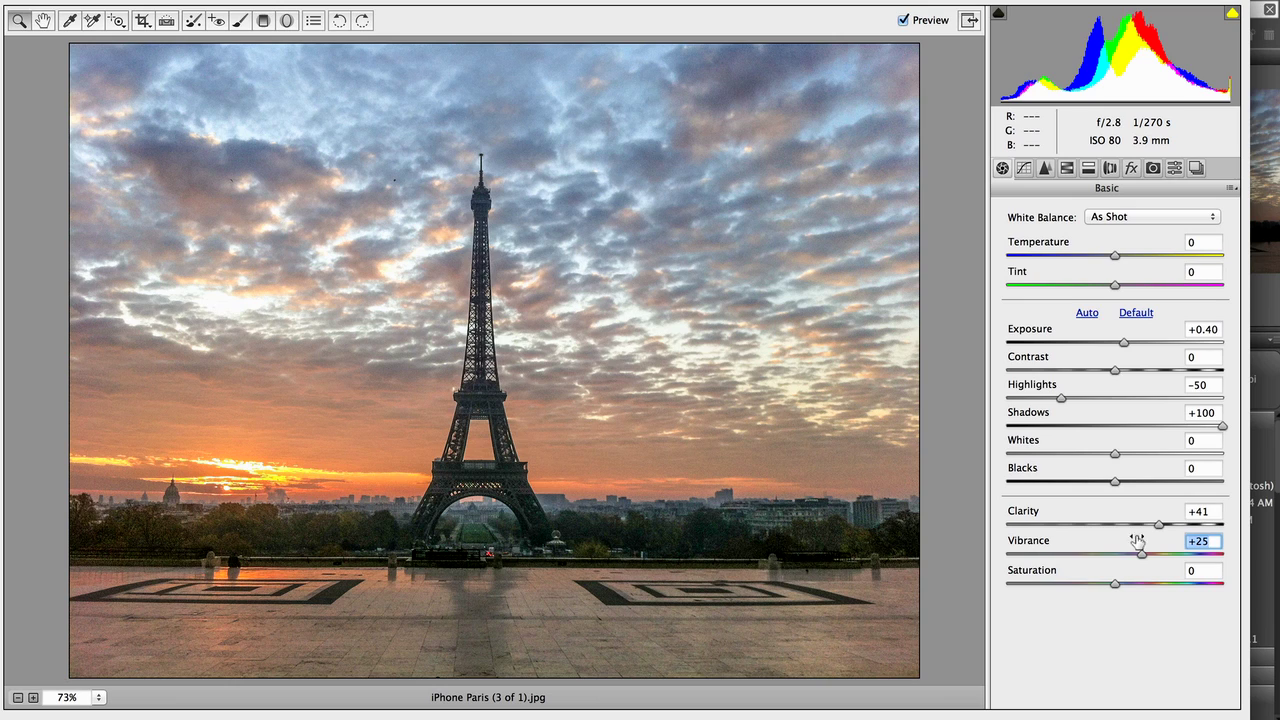
pyautogui.moveTo(1112, 254); pyautogui.dragTo(1122, 257)
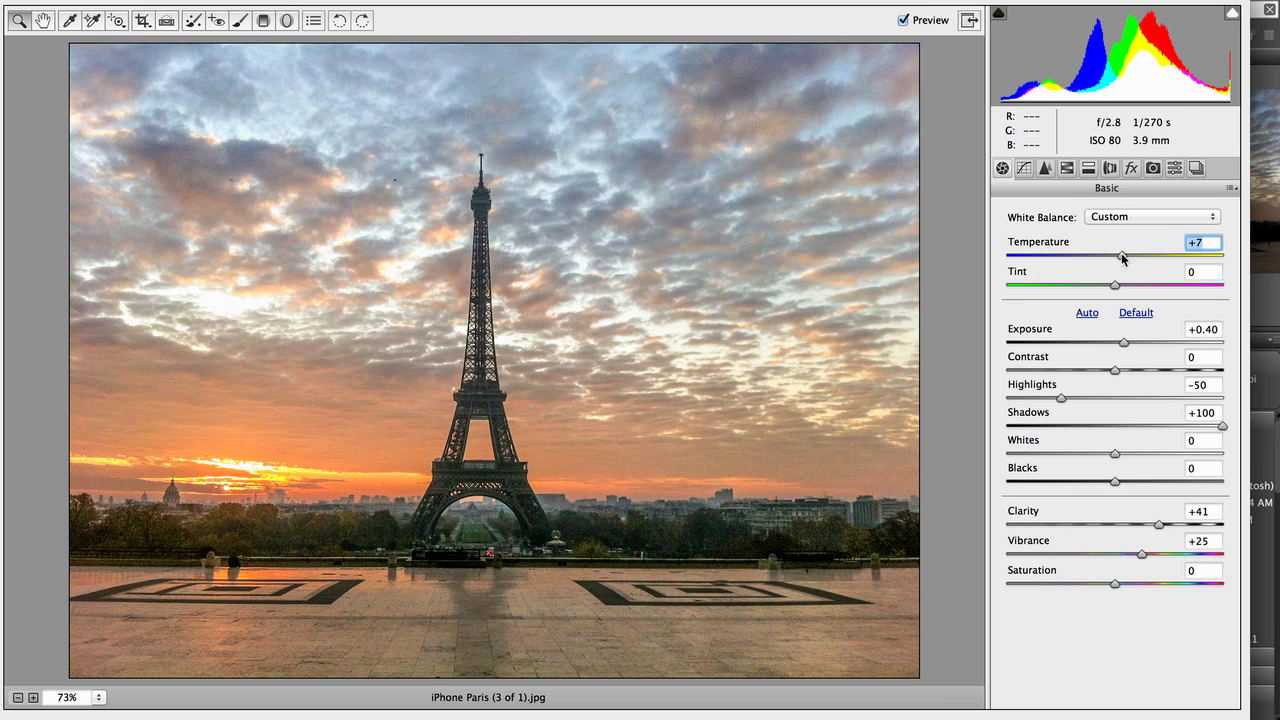
# Step: Zoom in on the tower, set Detail Luminance noise reduction to 15, then zoom to fit
pyautogui.click(482, 416)
pyautogui.click(481, 410)
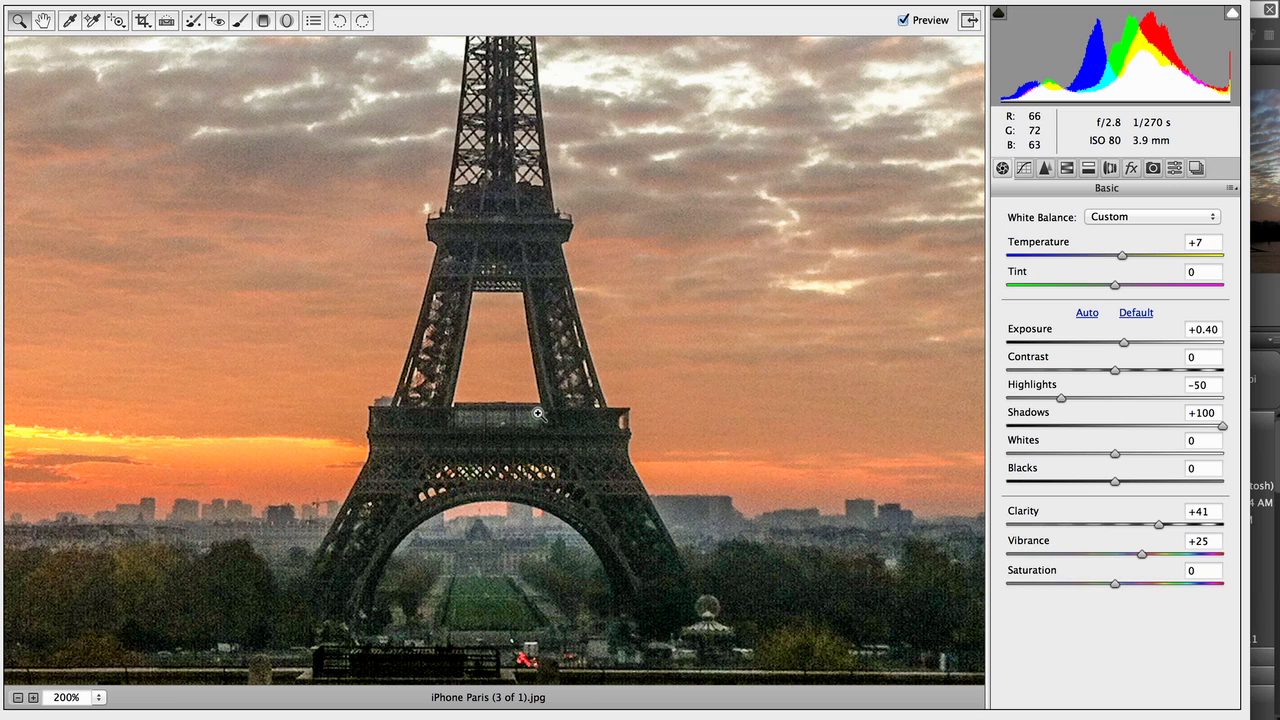
pyautogui.click(1043, 167)
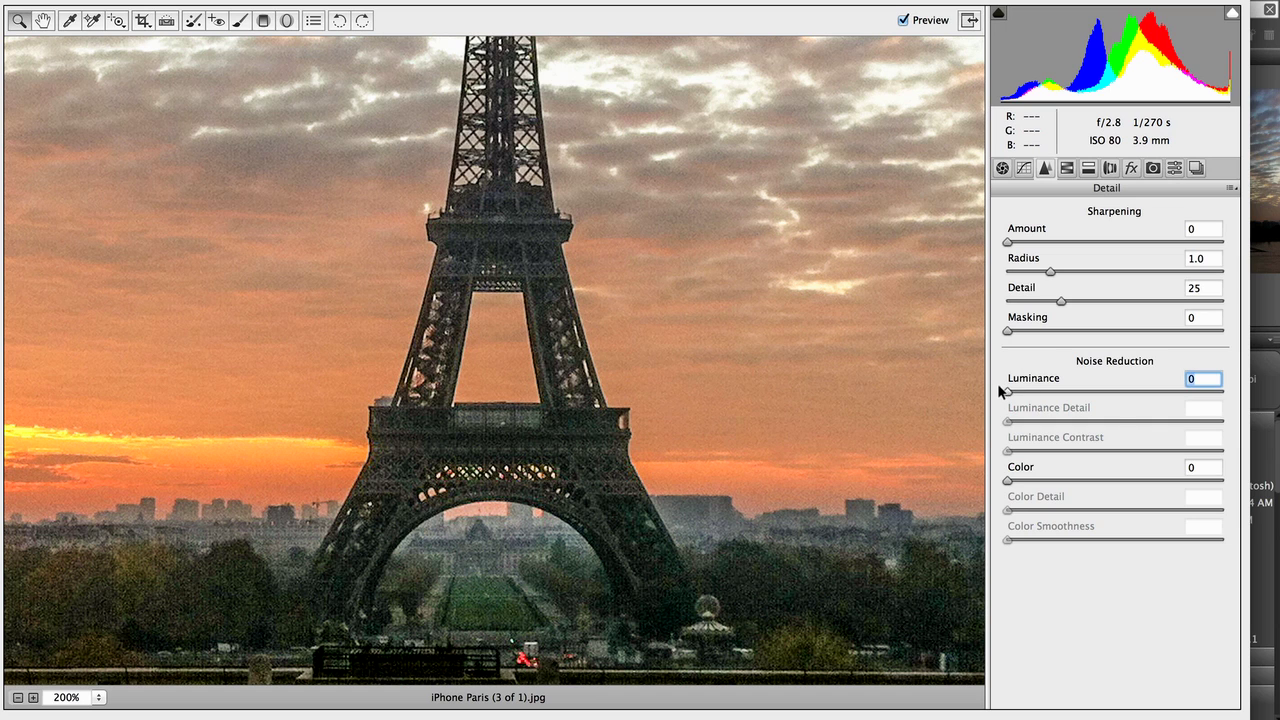
pyautogui.moveTo(999, 388); pyautogui.dragTo(1024, 389)
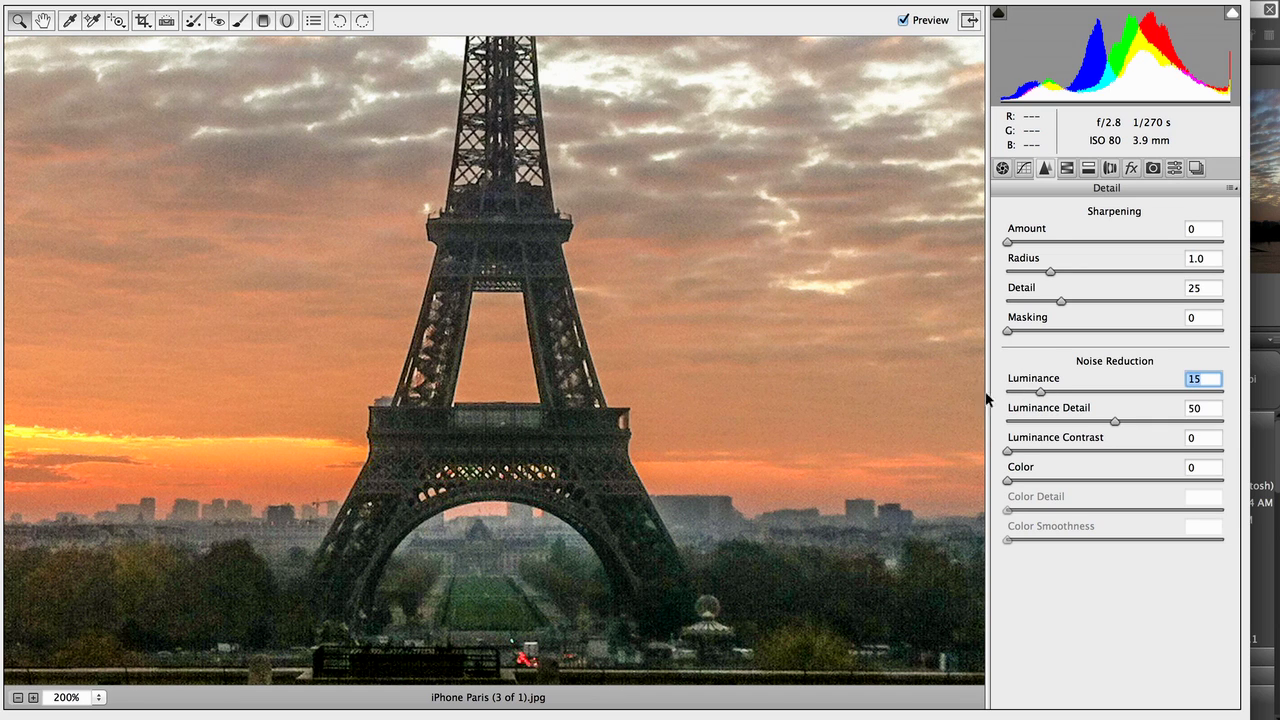
pyautogui.hotkey('ctrl', '-')
pyautogui.hotkey('ctrl', '-')
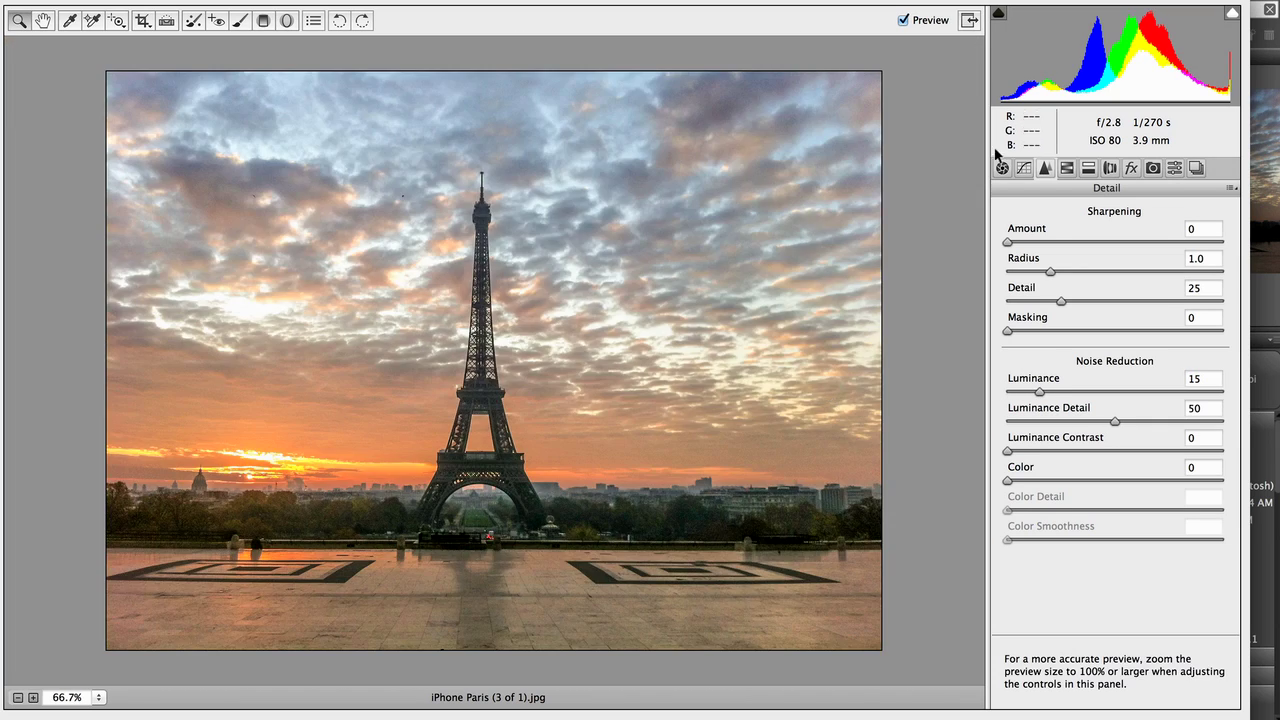
# Step: Return to Basic and toggle Preview to compare the edited and original photo
pyautogui.click(998, 162)
pyautogui.click(900, 19)
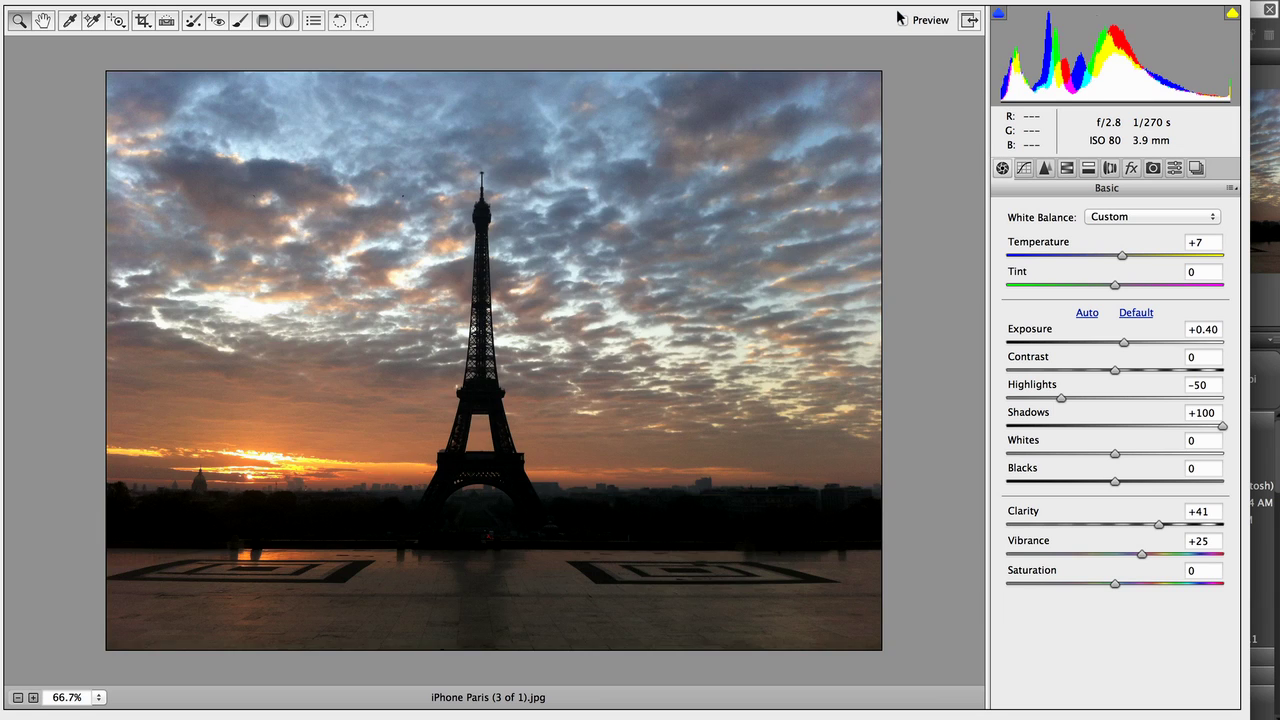
pyautogui.click(901, 19)
pyautogui.click(900, 19)
pyautogui.click(901, 19)
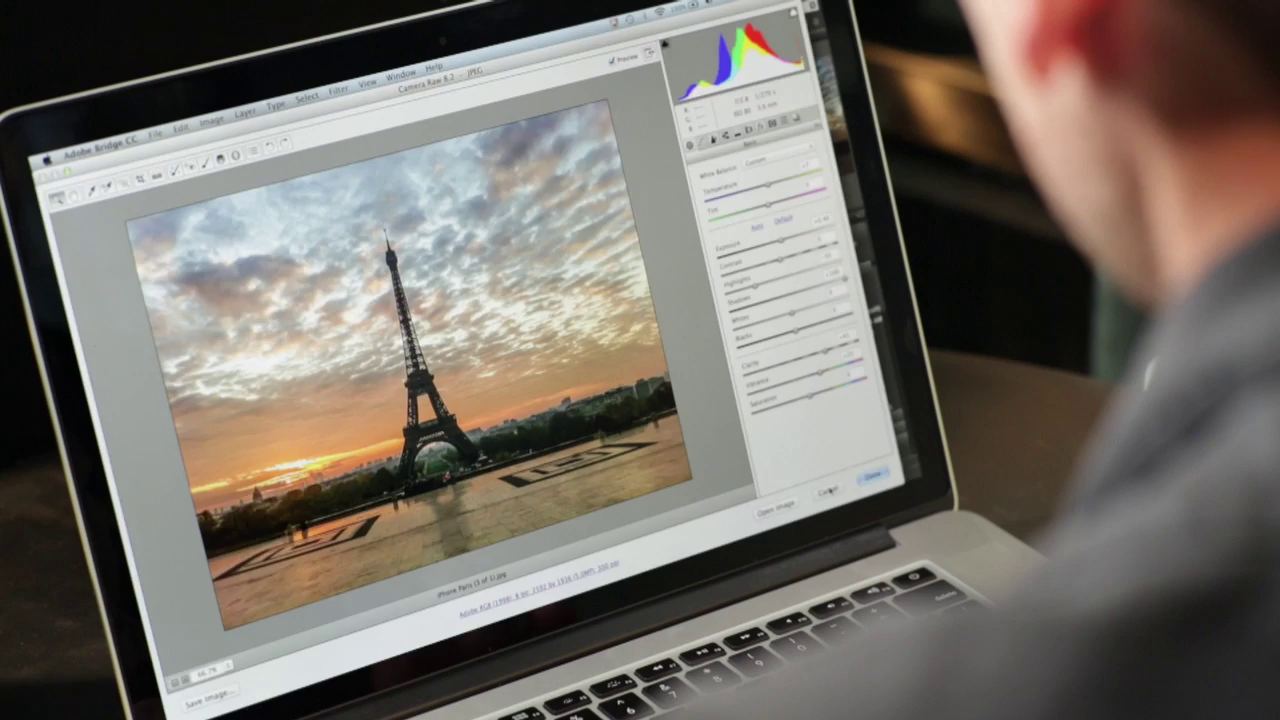
# Step: Finish the first photo with Done and open iPhone Paris LC (3 of 1).jpg in Camera Raw
pyautogui.click(828, 490)
pyautogui.click(432, 205)
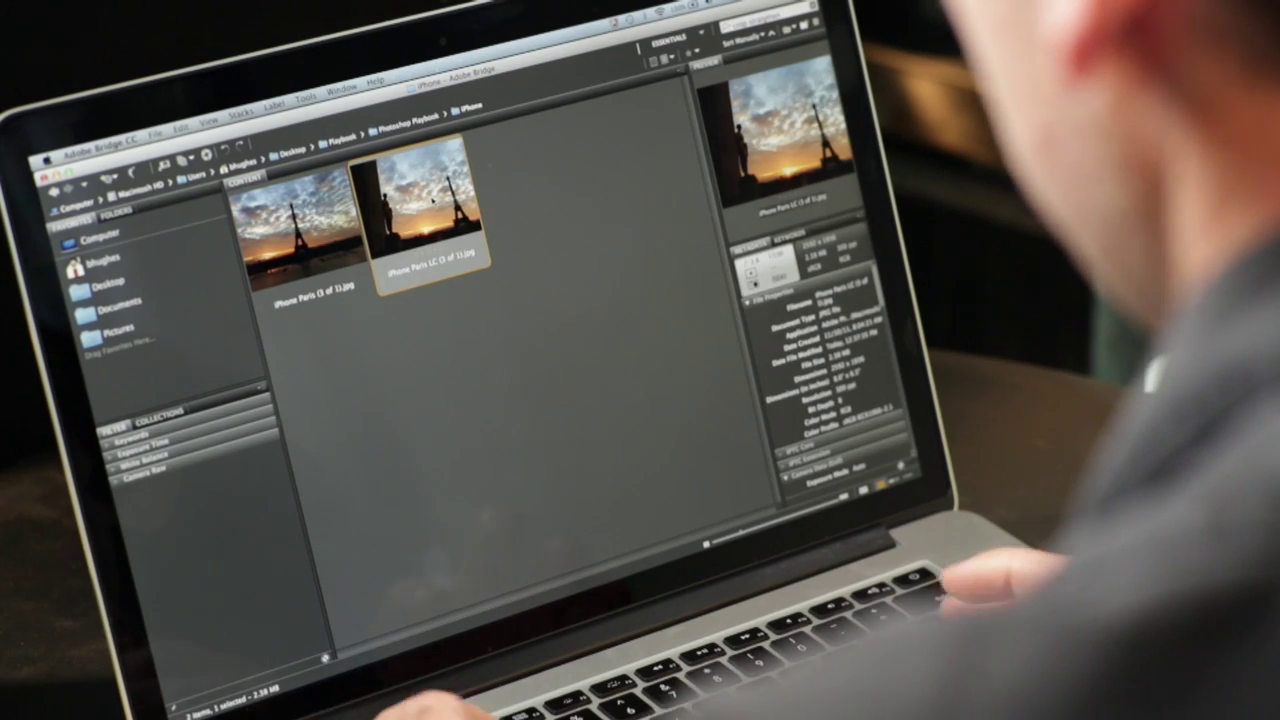
pyautogui.press('super+r')
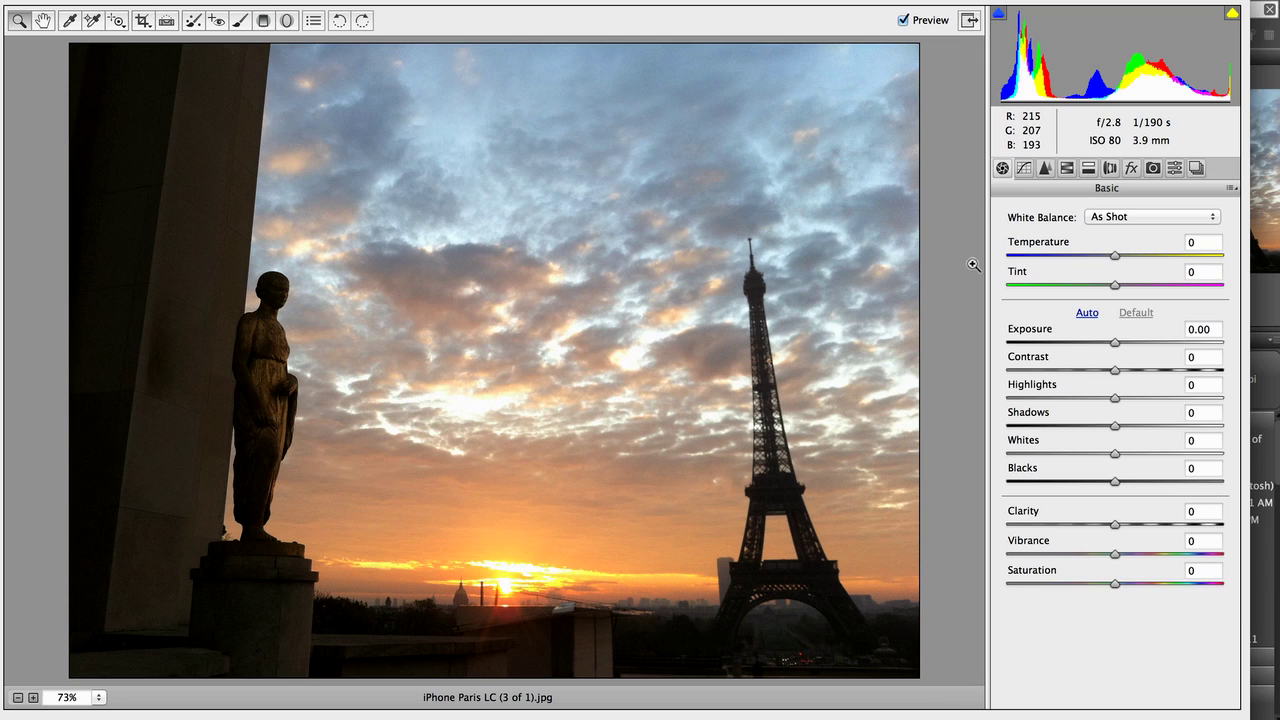
# Step: Apply Upright Auto perspective correction and enable the Apple iPhone 4 lens profile corrections
pyautogui.click(1107, 168)
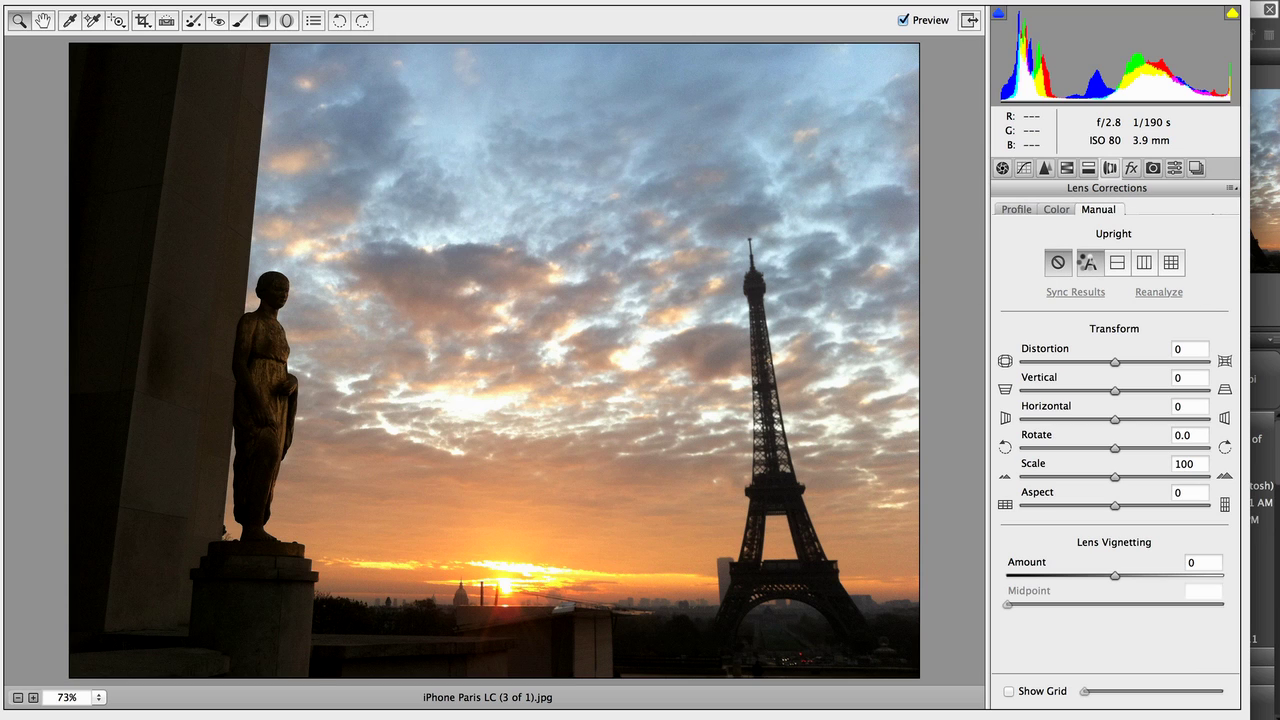
pyautogui.click(1087, 262)
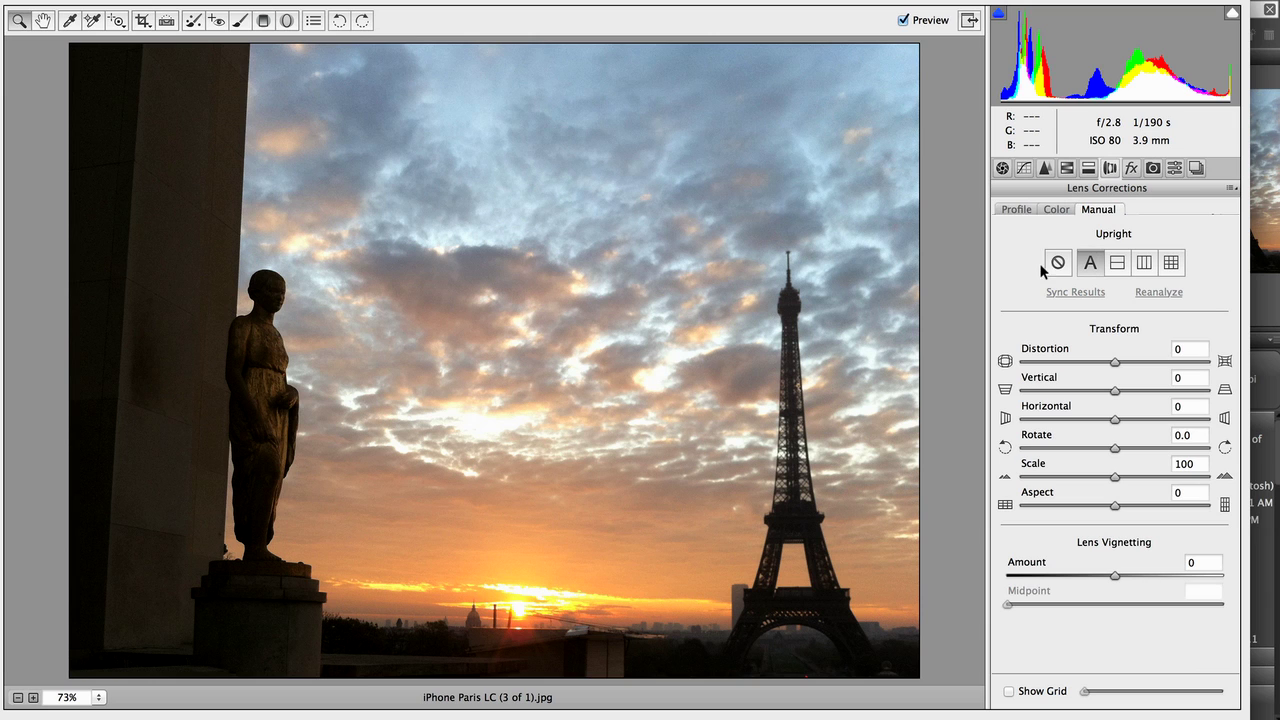
pyautogui.click(1020, 209)
pyautogui.click(1036, 237)
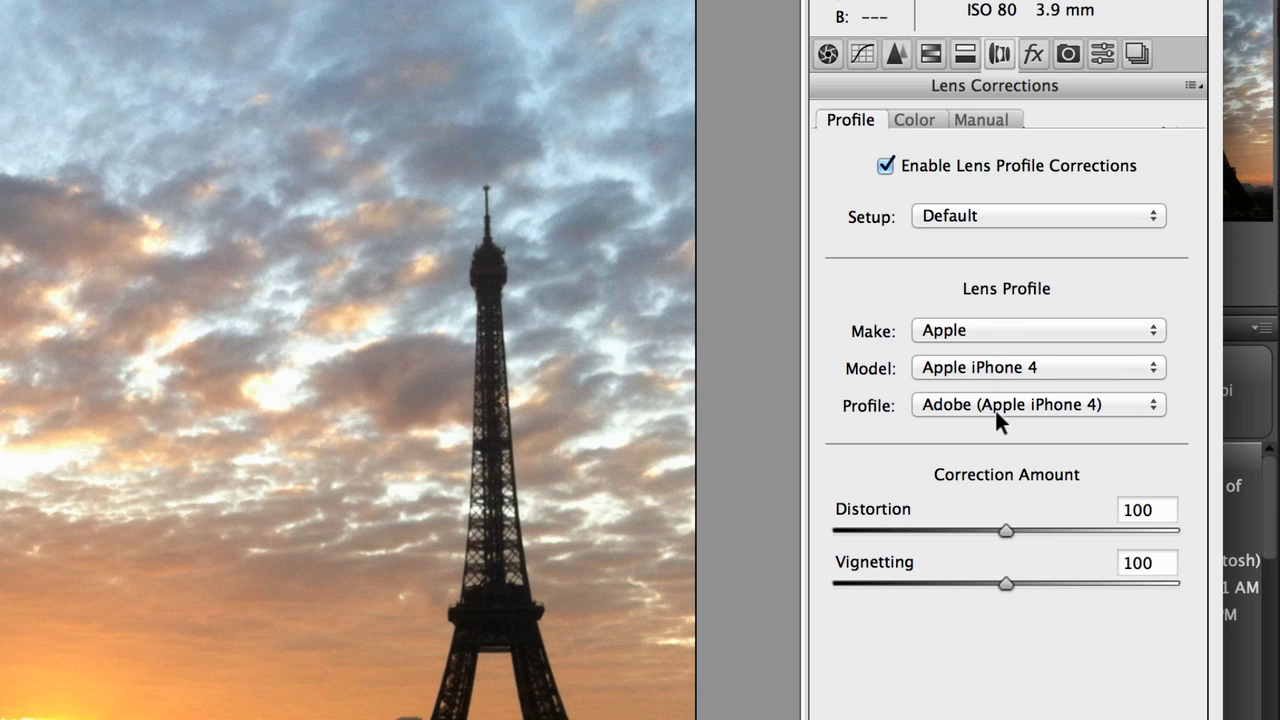
pyautogui.click(1040, 367)
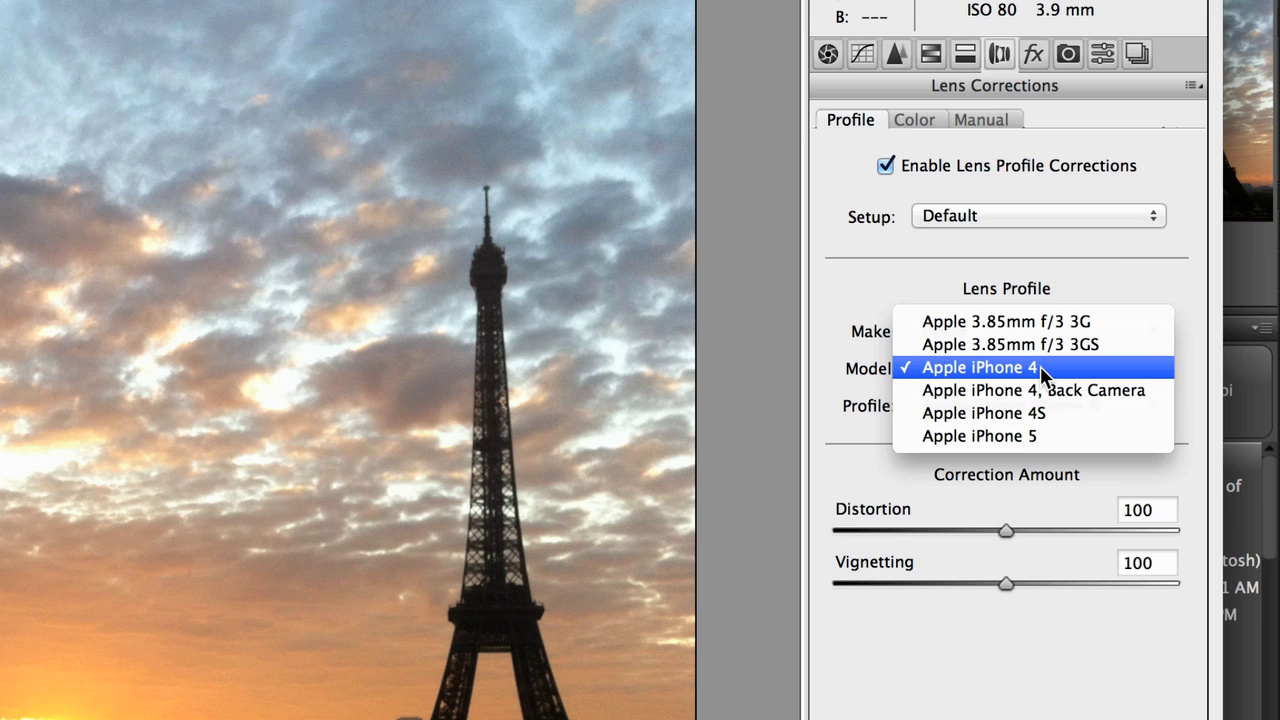
pyautogui.click(1040, 368)
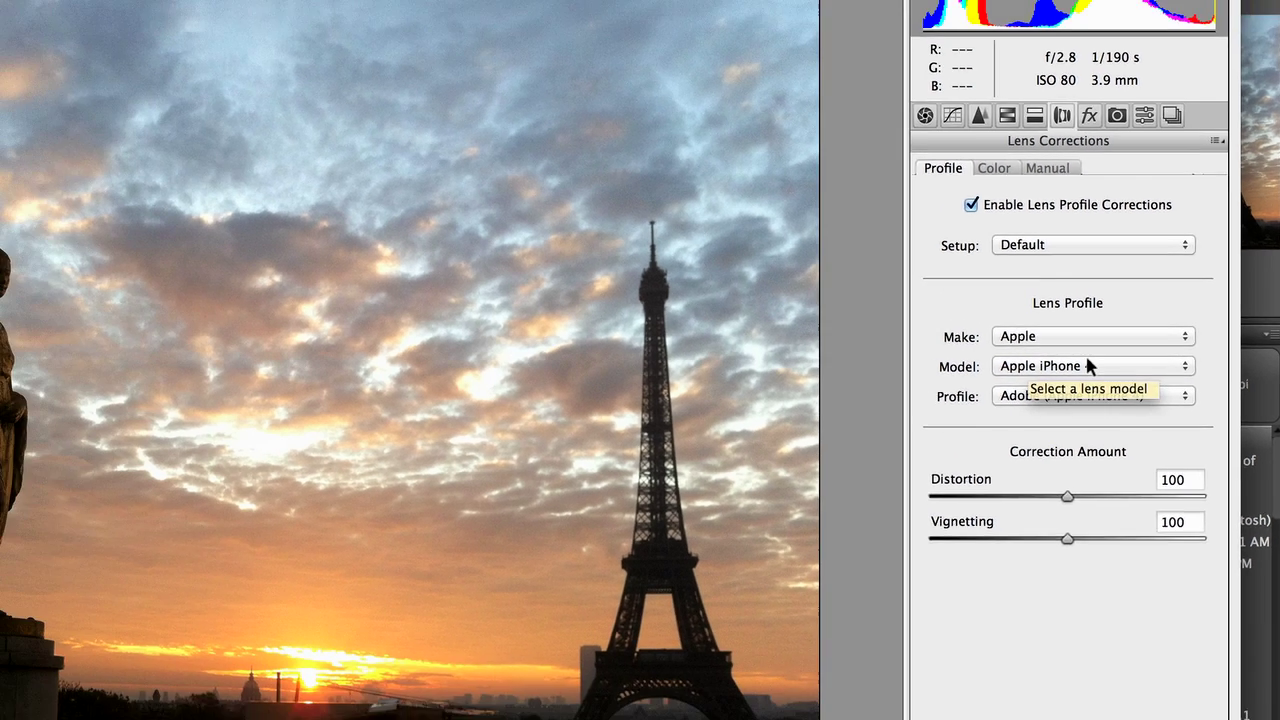